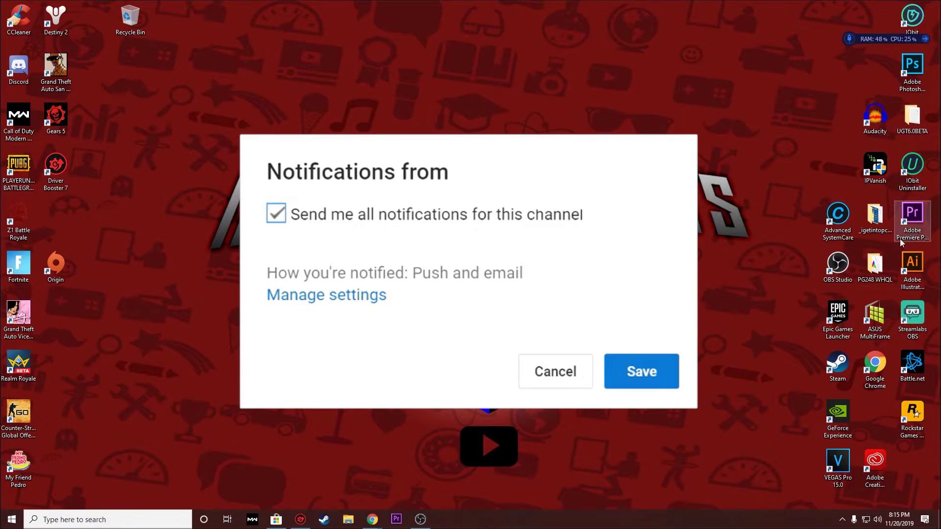
- Launch Origin from its desktop shortcut
double_click(55, 265)
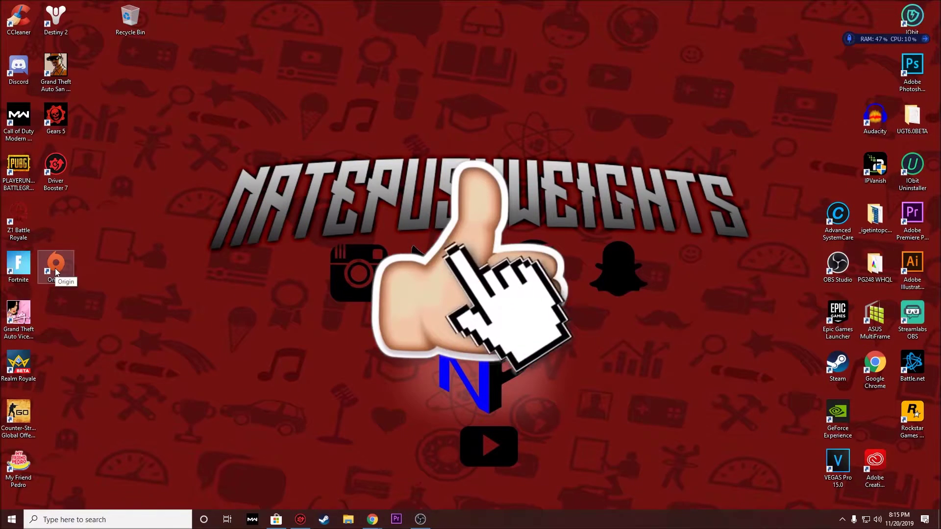
- Try installing Apex Legends from the library, then dismiss the DirectX and error 327684:1 dialogs
click(531, 243)
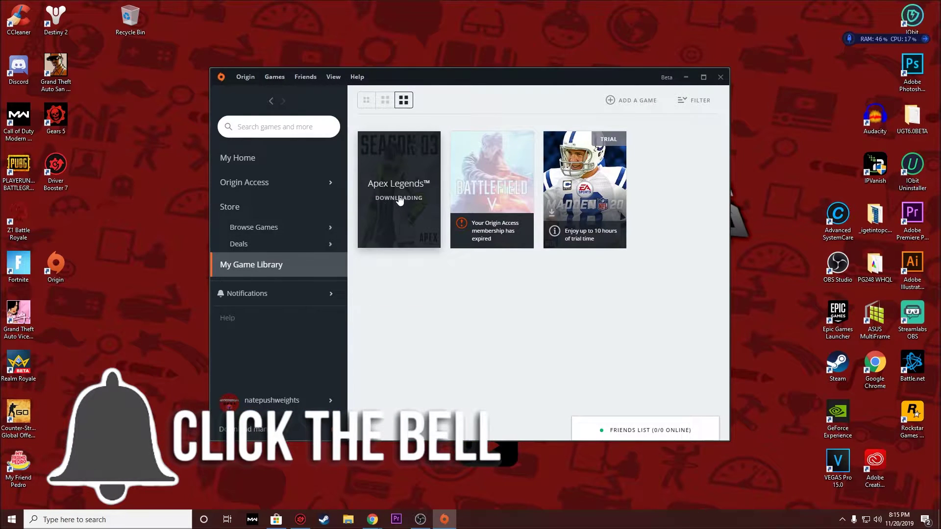
click(413, 219)
click(551, 305)
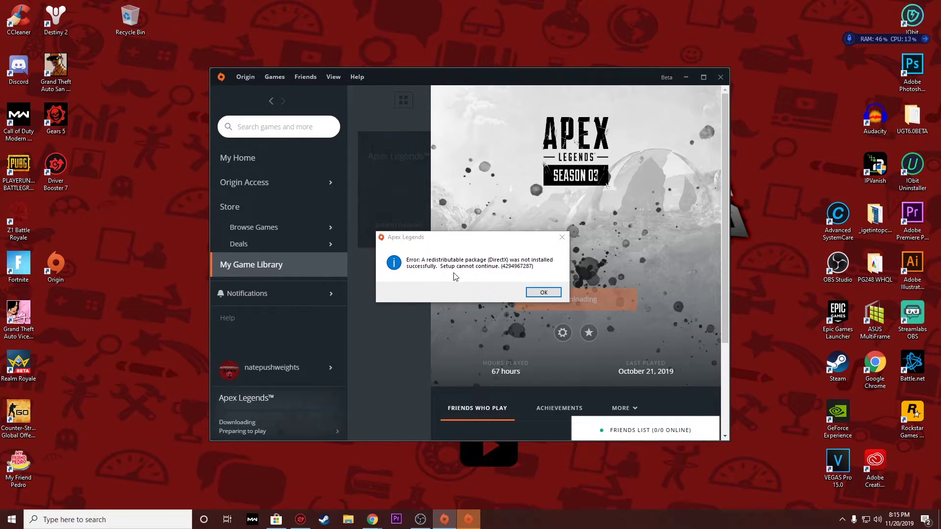
click(552, 294)
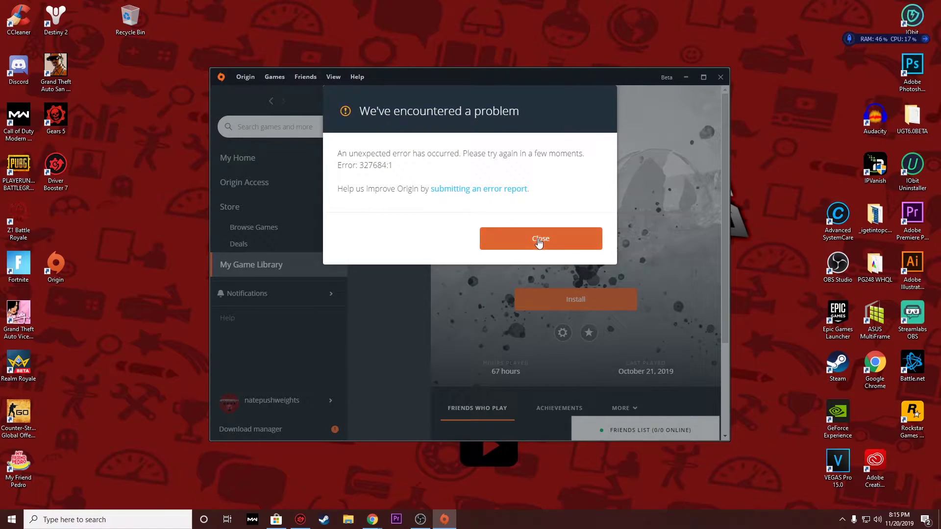
click(532, 242)
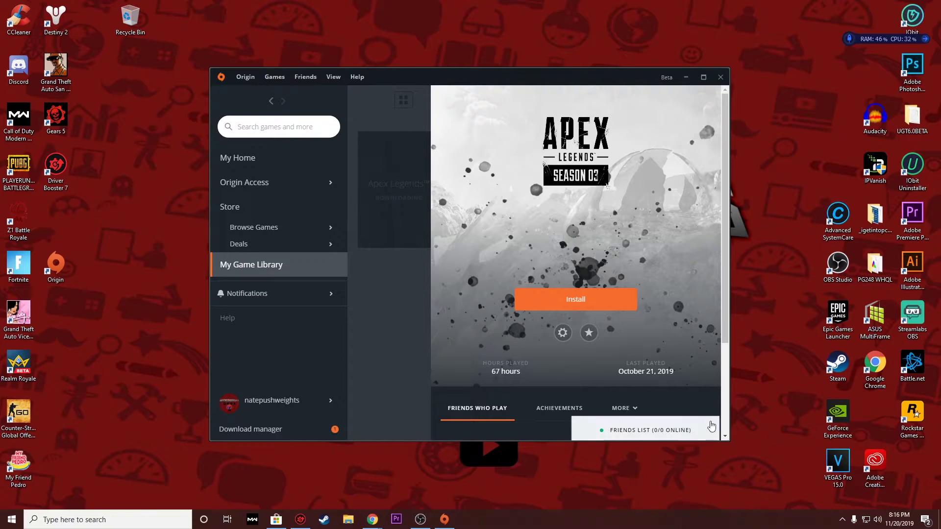
- Open a maximized File Explorer on This PC, peek into C:\Program Files, and return to C:
key(super+e)
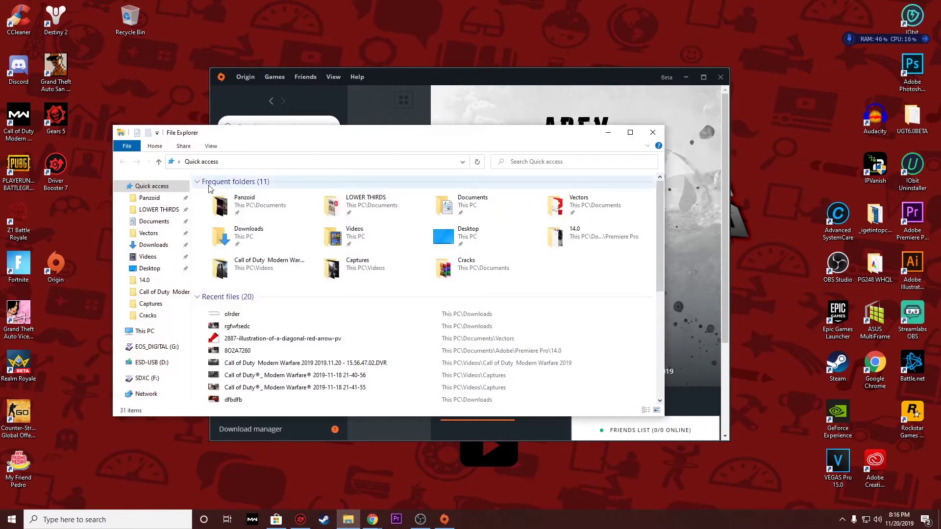
click(144, 332)
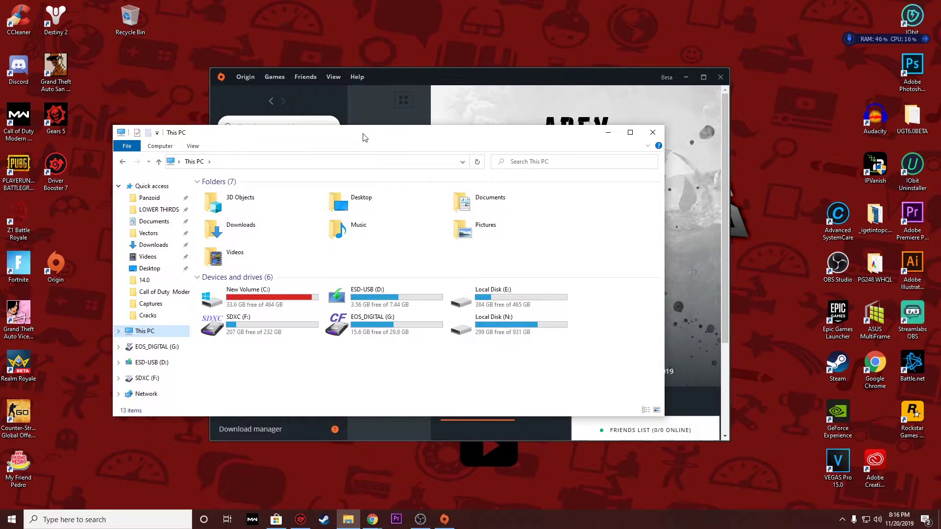
drag(361, 136, 323, 1)
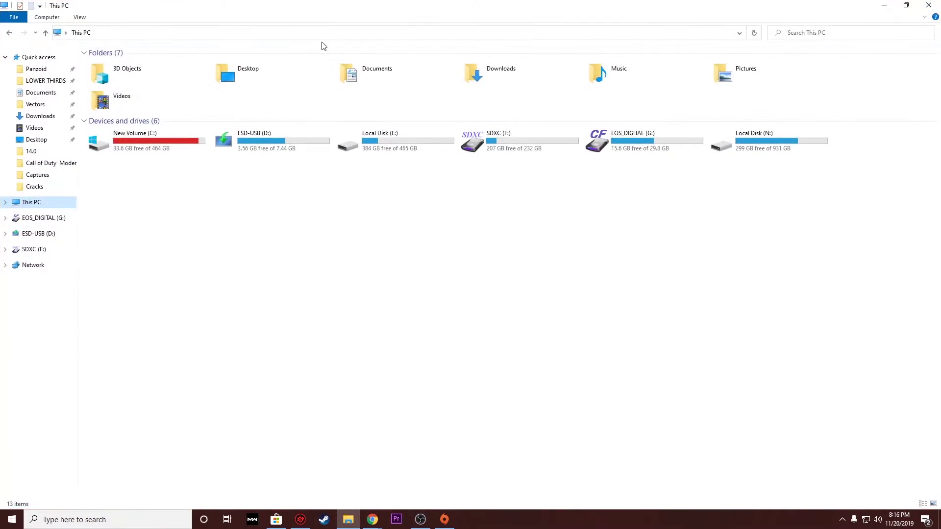
click(151, 146)
double_click(150, 145)
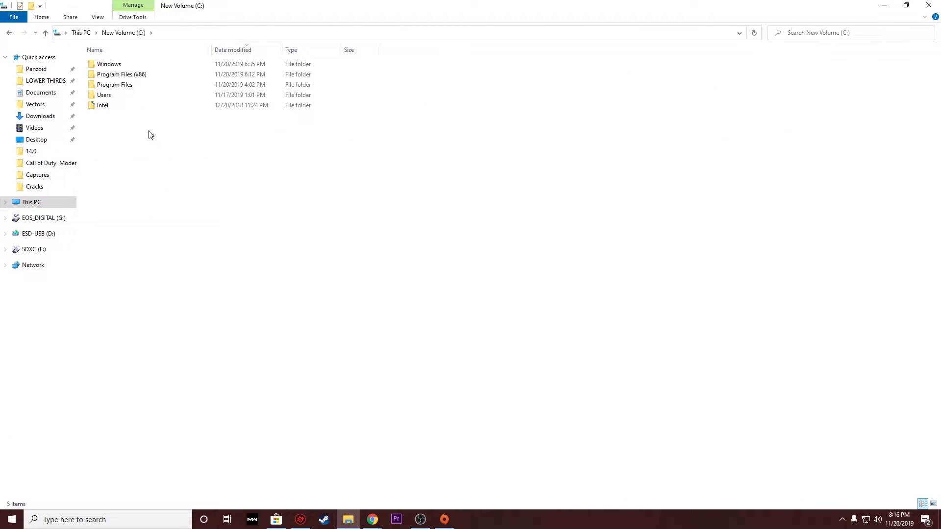
click(134, 77)
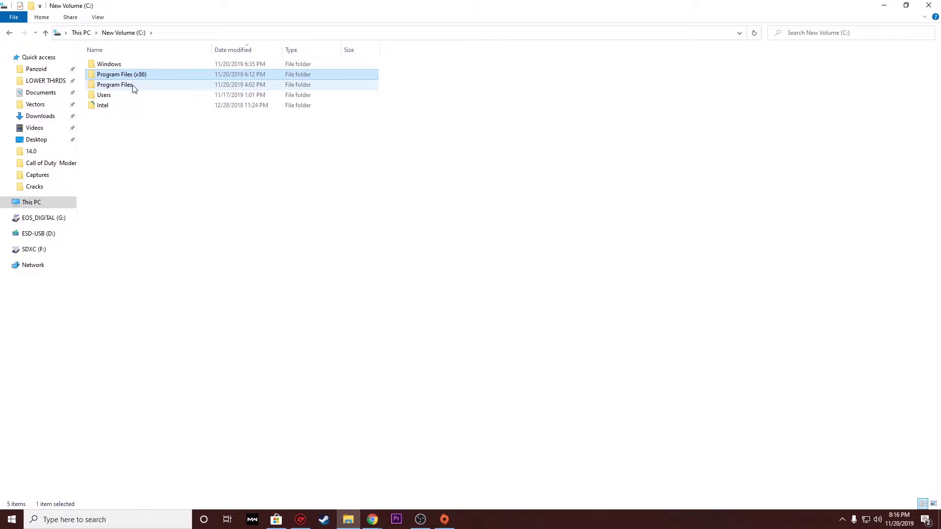
double_click(132, 86)
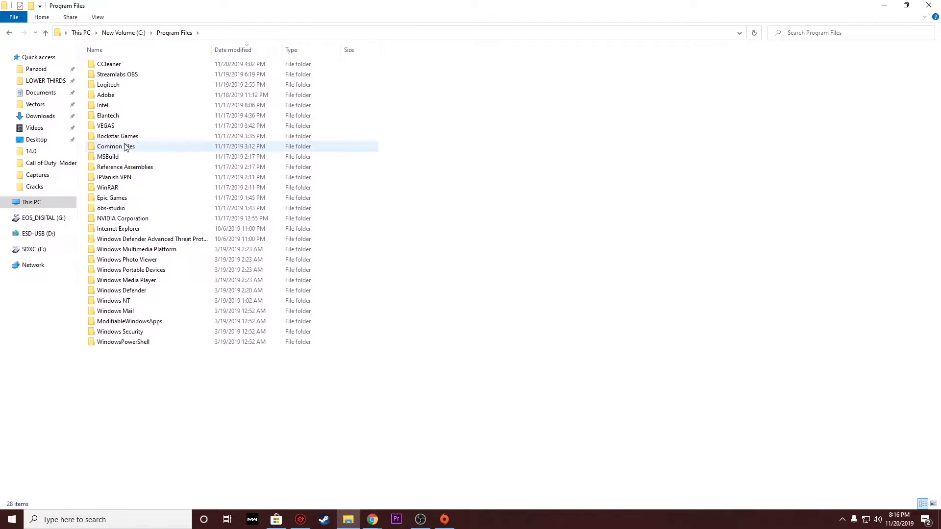
click(10, 34)
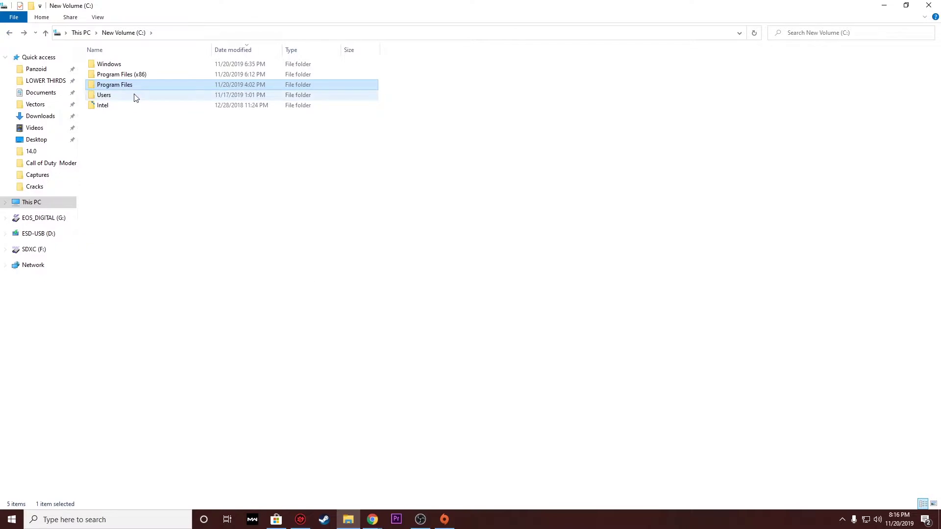
- Browse the 86-item Origin folder inside Program Files (x86), then return to Program Files (x86)
double_click(132, 75)
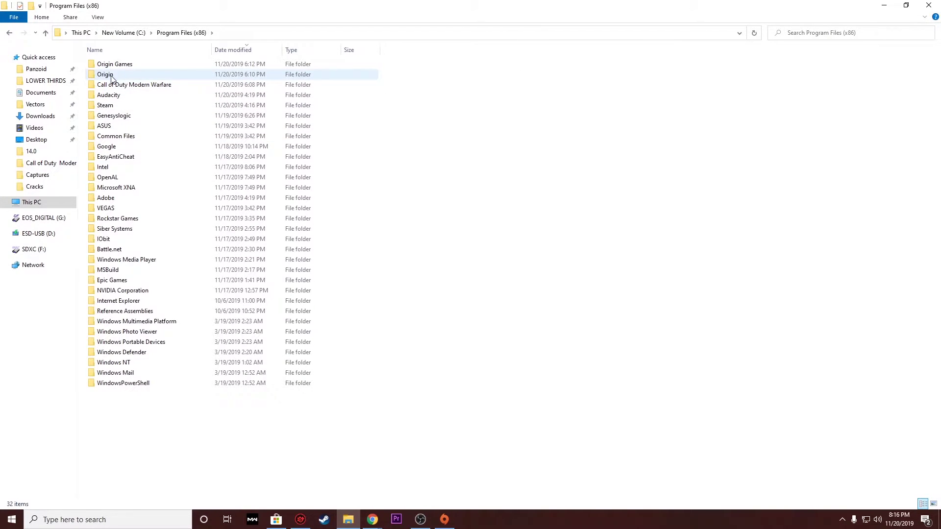
double_click(112, 77)
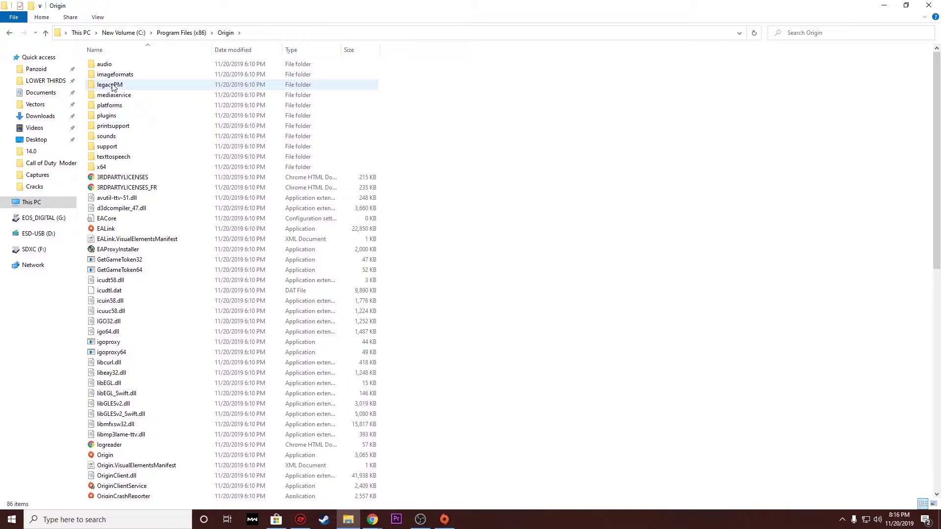
scroll(154, 274, down, 14)
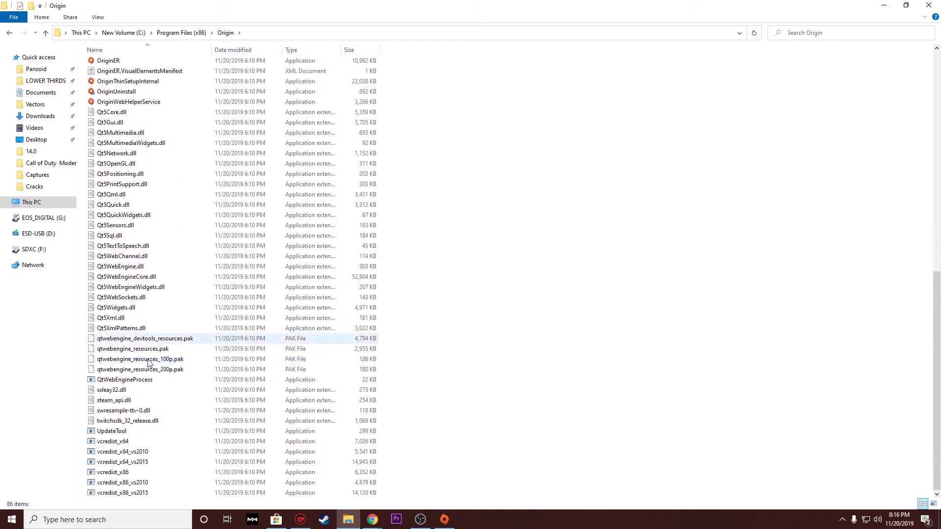
scroll(184, 366, up, 9)
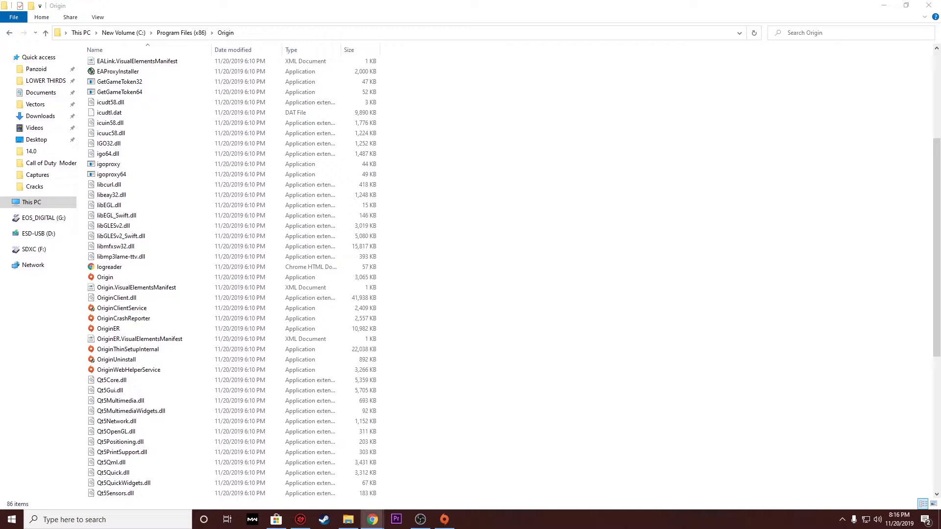
scroll(162, 171, up, 6)
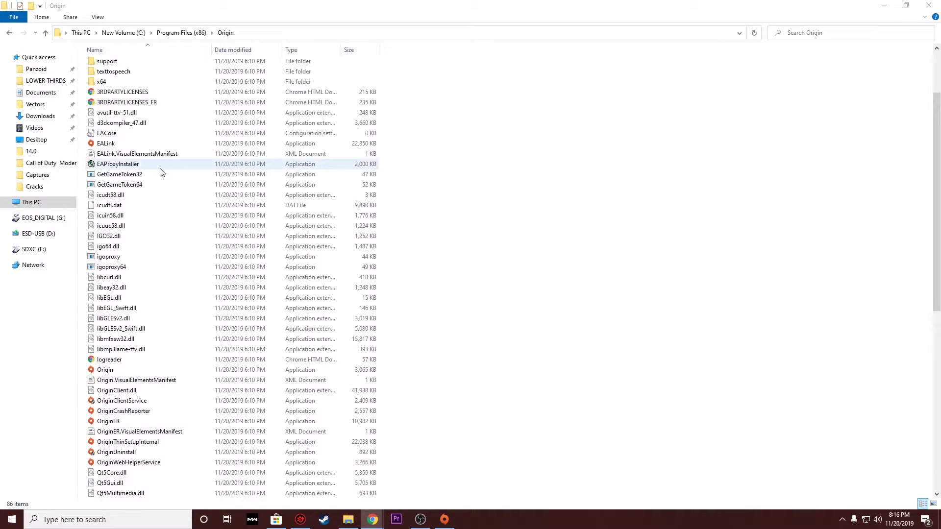
scroll(130, 147, down, 5)
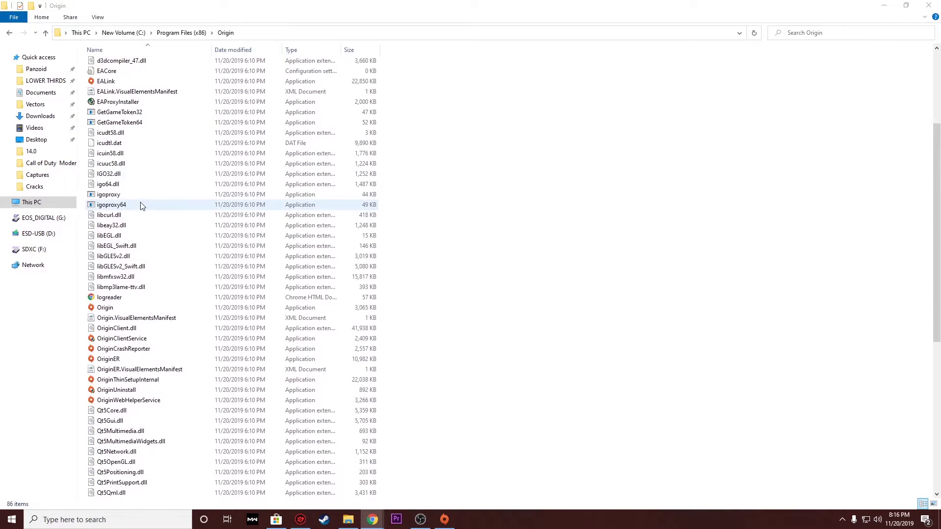
scroll(140, 123, up, 5)
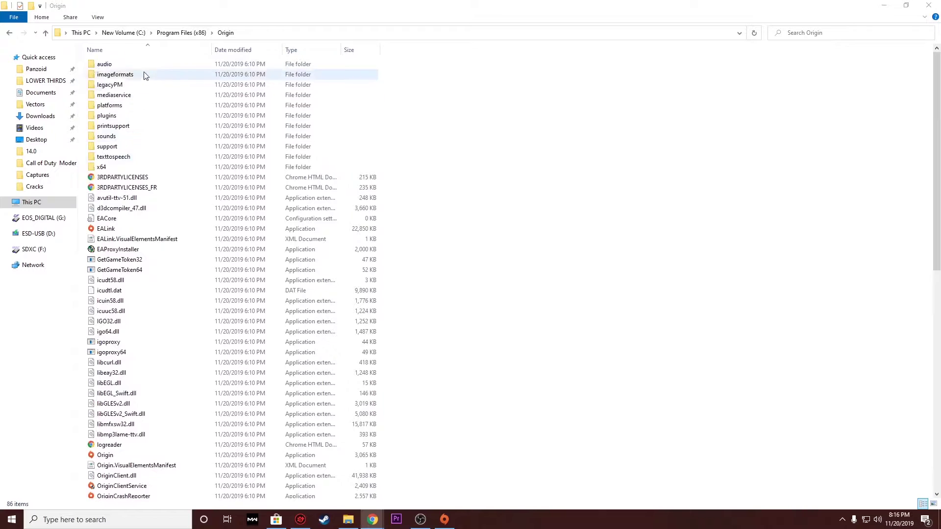
click(10, 34)
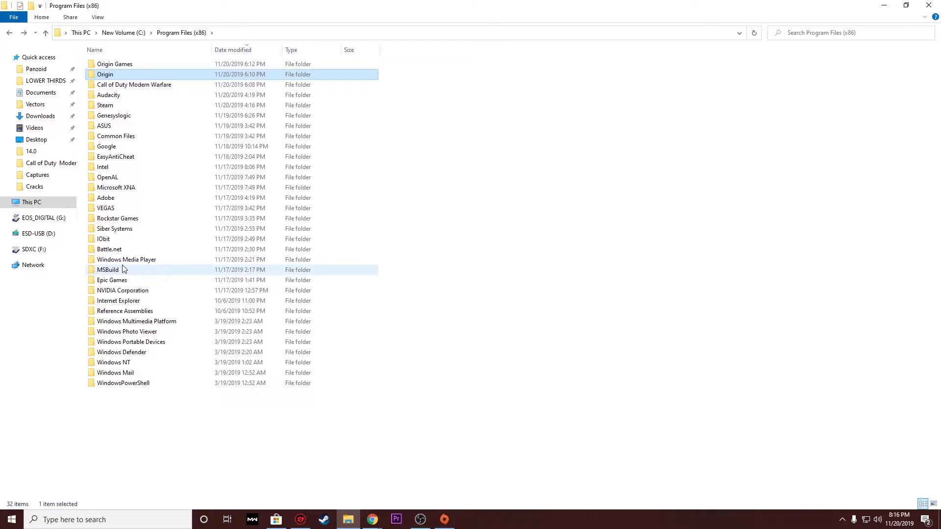
- Navigate through Origin Games > Apex > __Installer into the directx folder holding eula and redist
double_click(101, 65)
double_click(121, 72)
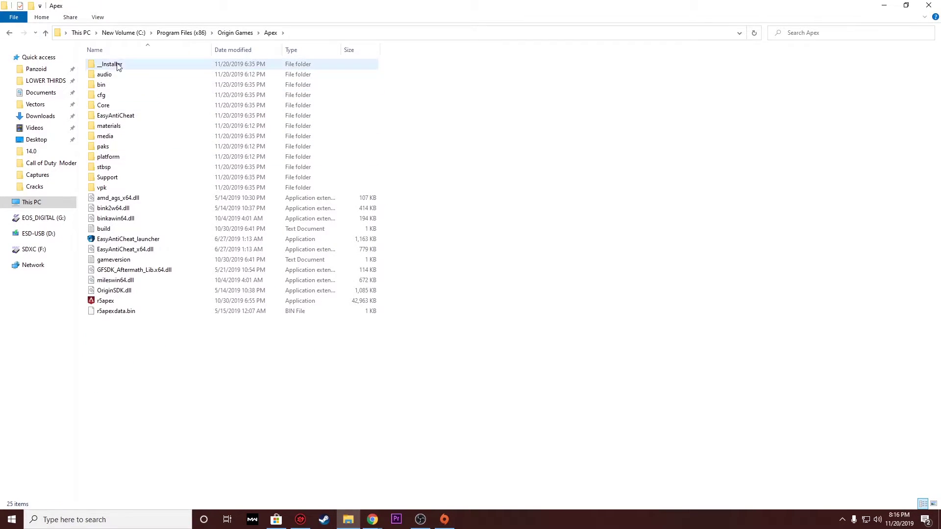
click(10, 34)
click(9, 33)
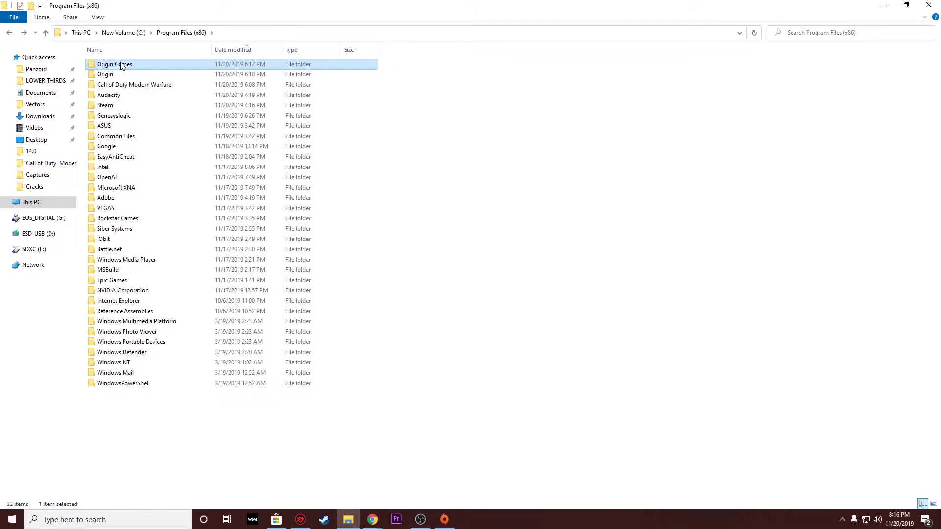
double_click(122, 66)
double_click(119, 69)
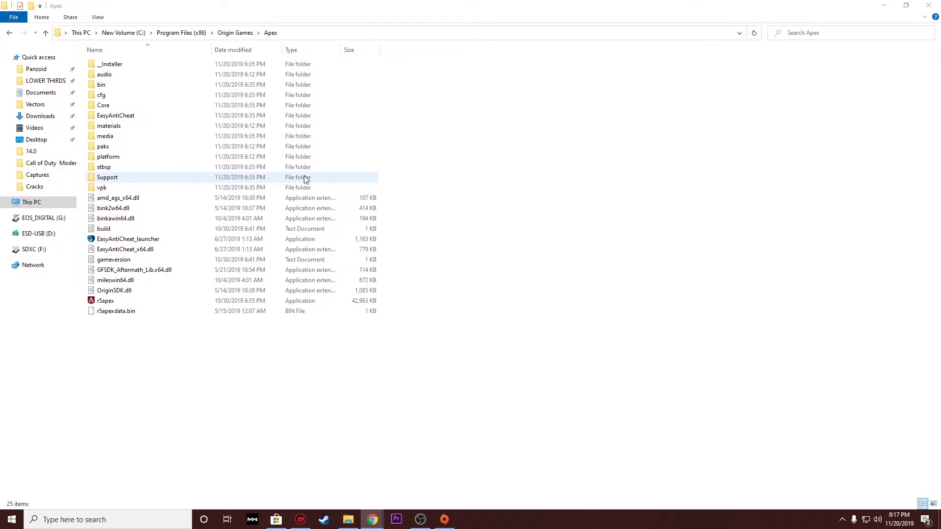
double_click(110, 64)
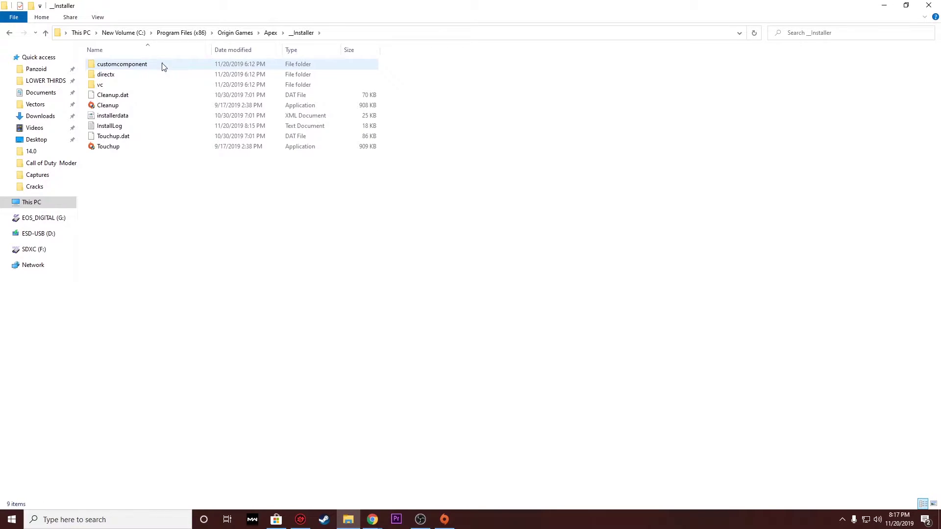
click(110, 74)
double_click(110, 74)
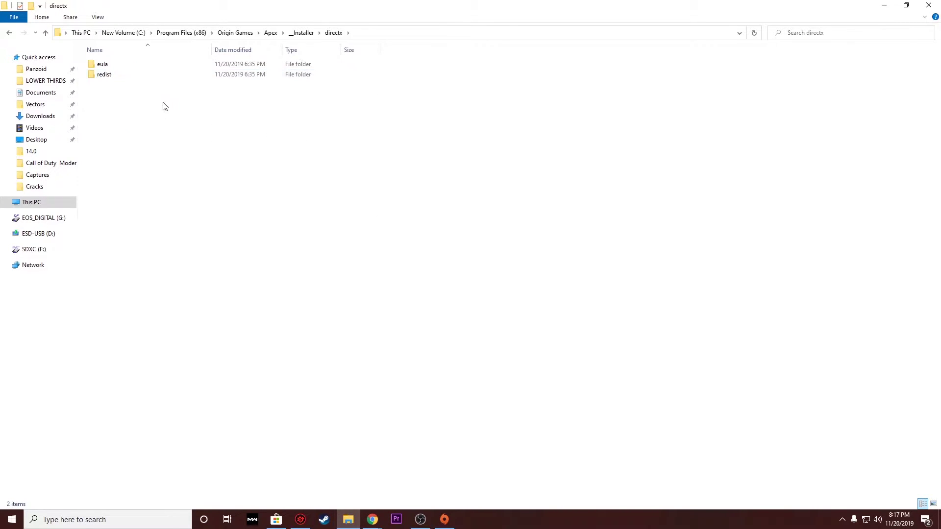
- Open the 157-item redist folder and scroll through its files
click(113, 76)
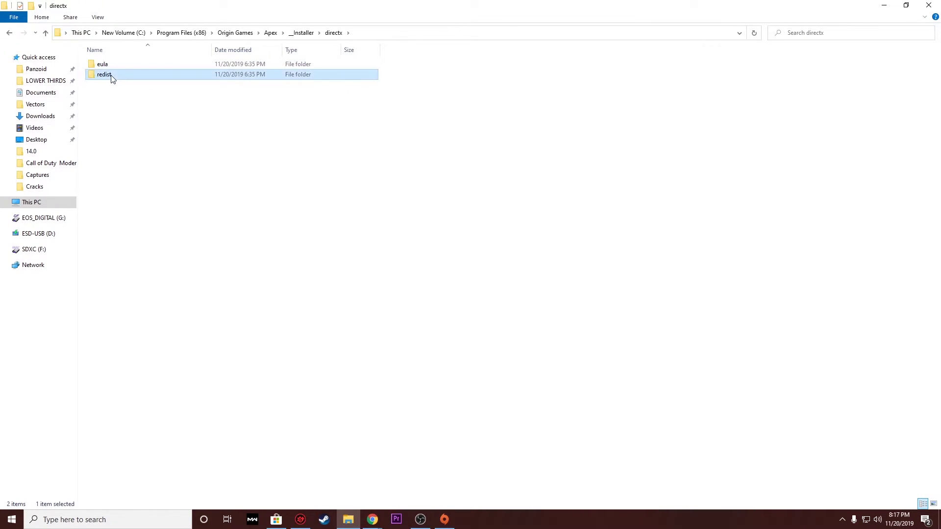
double_click(113, 76)
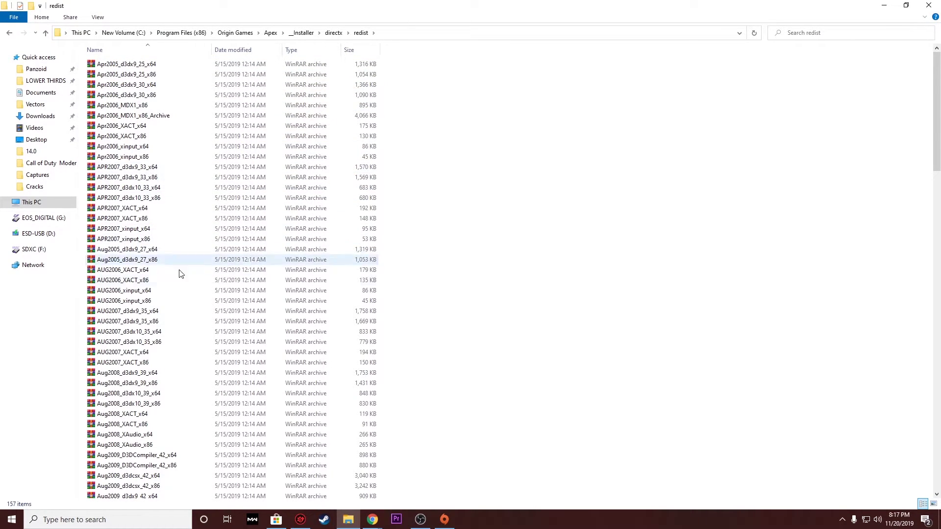
scroll(186, 287, down, 1)
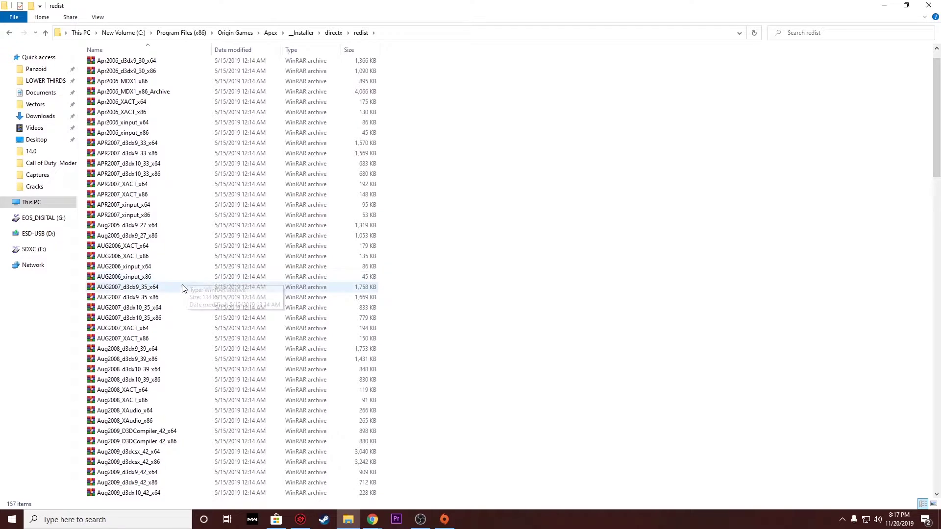
scroll(181, 287, down, 17)
scroll(147, 252, up, 3)
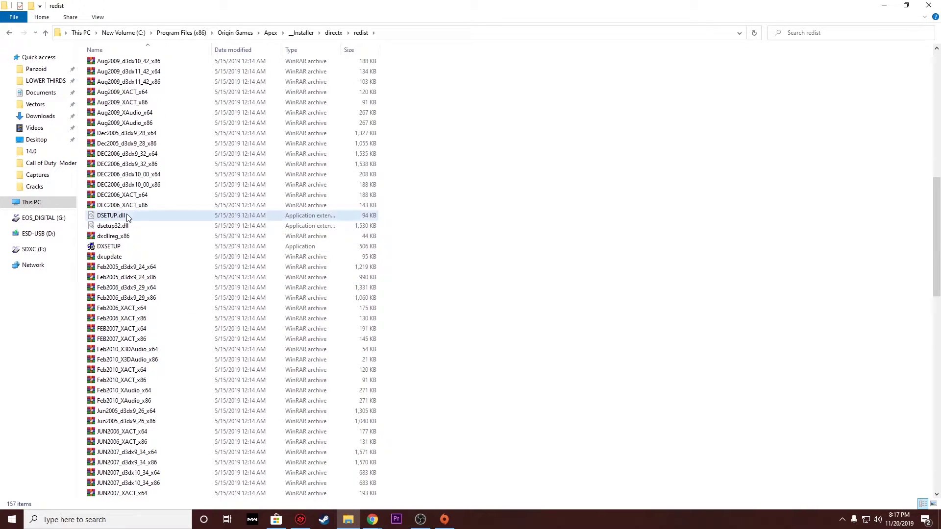
- Pick out DSETUP.dll, dsetup32.dll and DXSETUP as the three files to keep
click(126, 216)
click(155, 226)
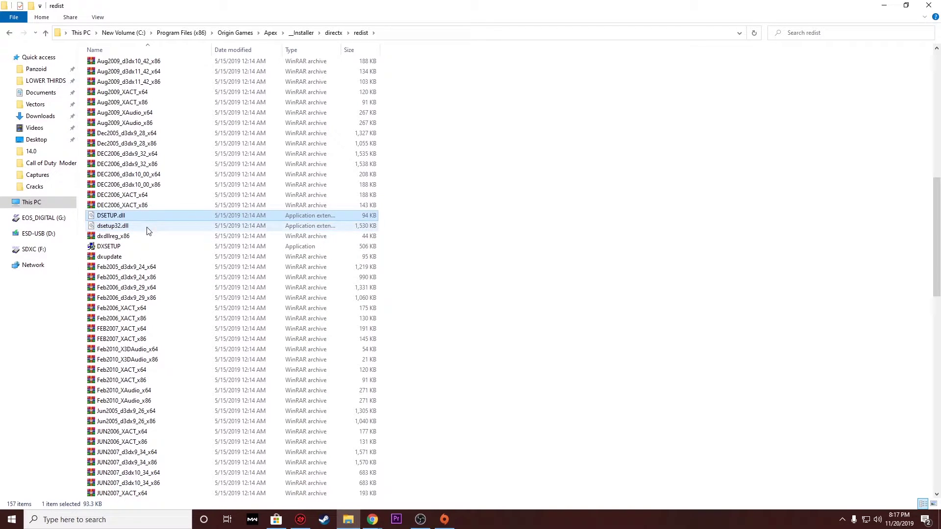
click(134, 248)
click(141, 214)
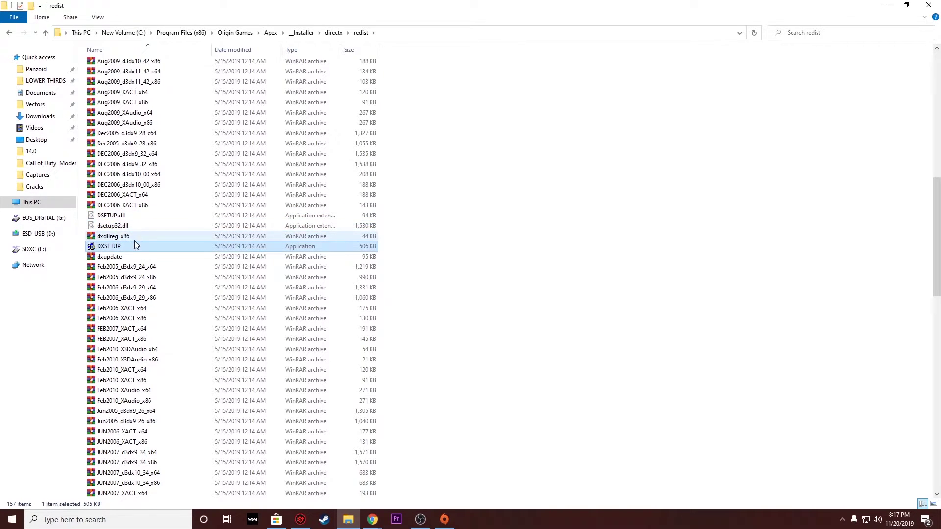
- Delete the 60 archives listed above DSETUP.dll, starting from DEC2006_XACT_x86
click(134, 240)
click(145, 223)
click(147, 205)
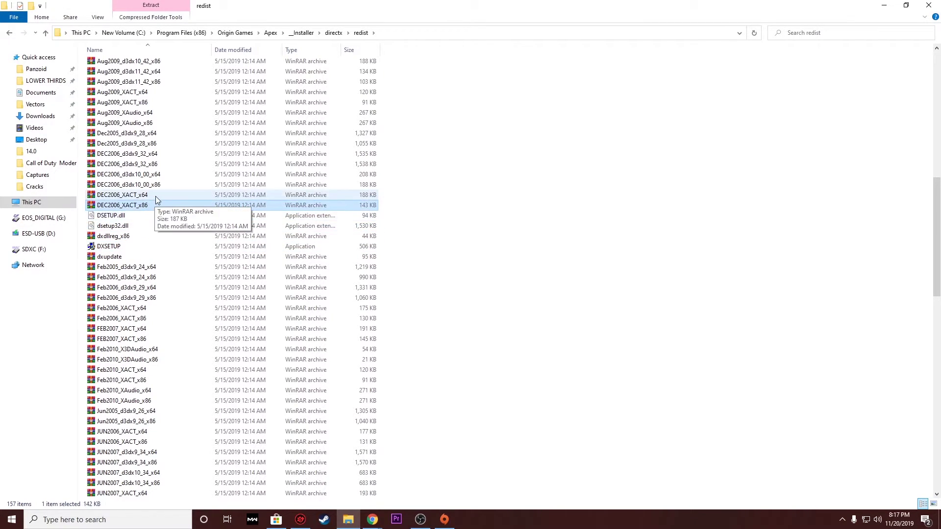
drag(155, 198, 273, 115)
scroll(237, 107, up, 15)
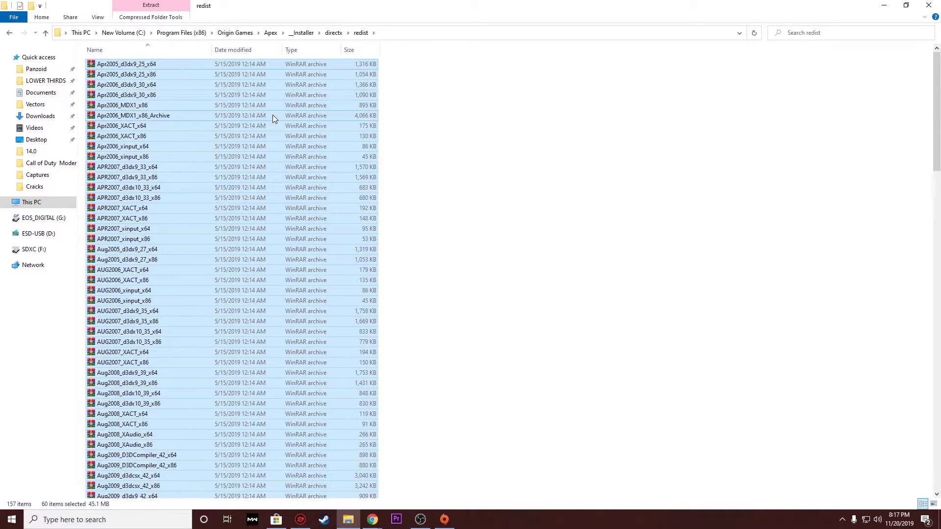
right_click(217, 135)
click(244, 344)
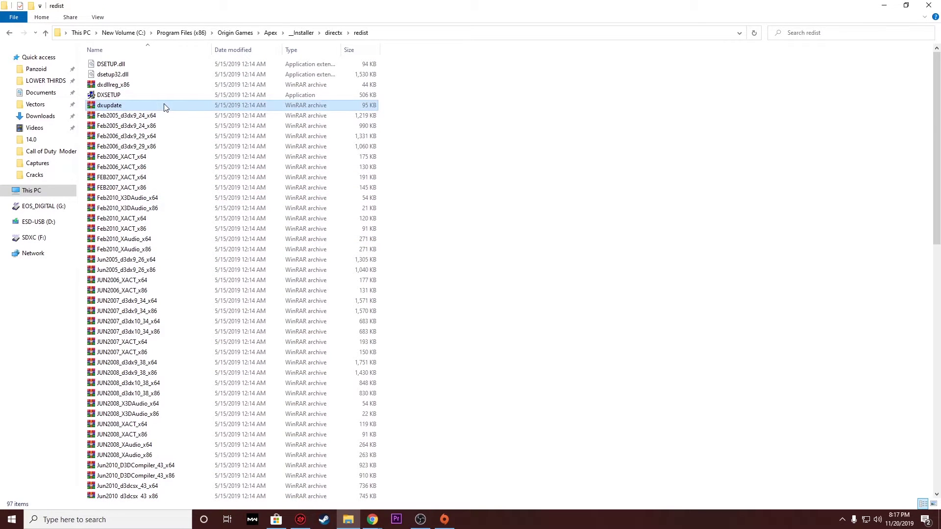
- Delete the 93 archives from dxupdate down to the end of the list
click(164, 106)
key(shift+Down)
key(shift+Down)
key(shift+Down)
key(shift+Down)
key(shift+Down)
key(shift+Down)
key(shift+Down)
key(shift+Down)
key(shift+Down)
key(shift+Down)
key(shift+Down)
key(shift+Down)
key(shift+Down)
key(shift+Down)
key(shift+Down)
key(shift+Down)
key(shift+Down)
key(shift+Down)
key(shift+Down)
key(shift+Down)
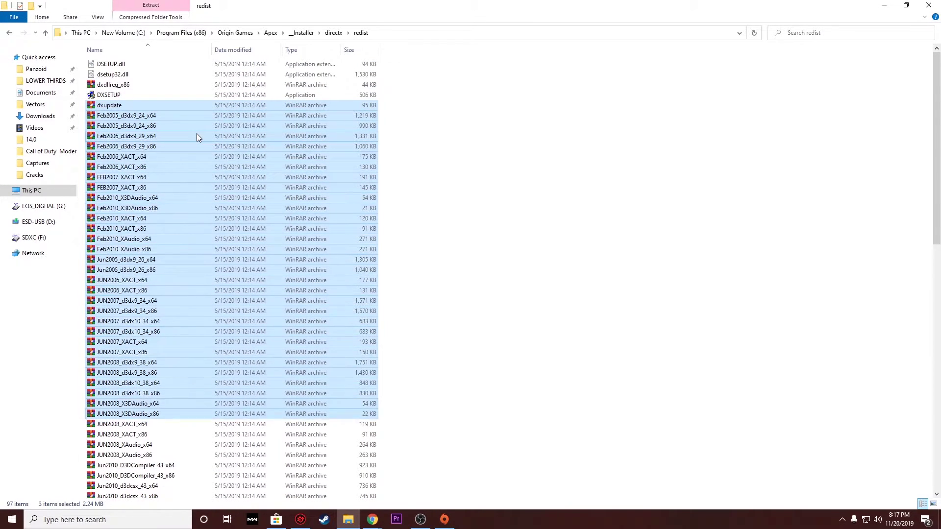
key(shift+Down)
key(shift+Down)
key(shift+Down)
key(shift+Down)
key(shift+Down)
key(shift+Down)
key(shift+Down)
key(shift+Down)
key(shift+Down)
key(shift+Down)
key(shift+Down)
key(shift+Down)
key(shift+Down)
key(shift+Down)
key(shift+Down)
key(shift+Down)
key(shift+Down)
key(shift+Down)
key(shift+Down)
key(shift+Down)
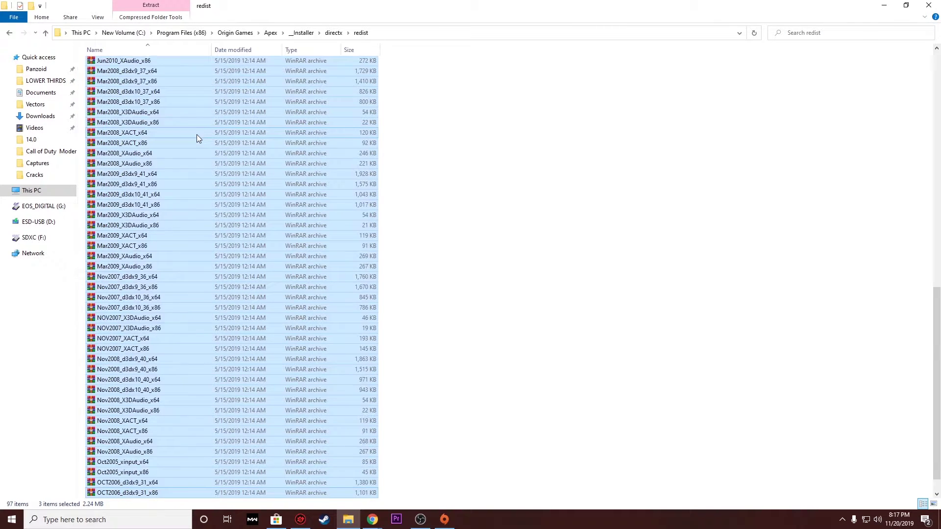
key(shift+Down)
key(shift+Down)
right_click(187, 184)
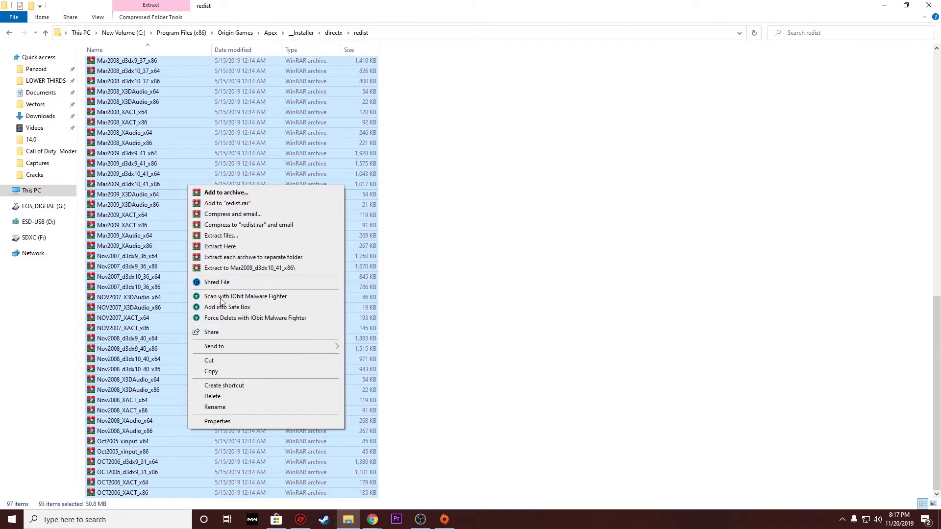
click(221, 396)
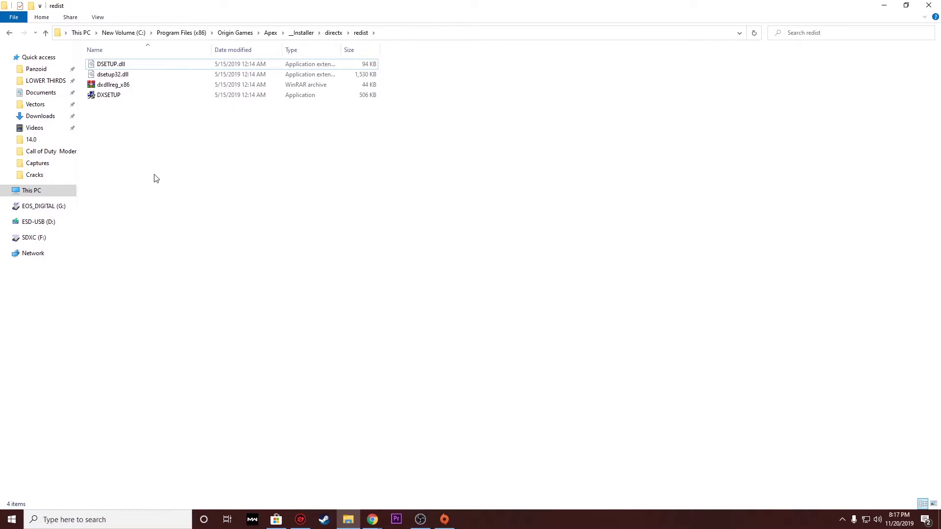
- Delete dxdllreg_x86 and confirm only DSETUP.dll, dsetup32.dll and DXSETUP remain
right_click(130, 85)
click(167, 289)
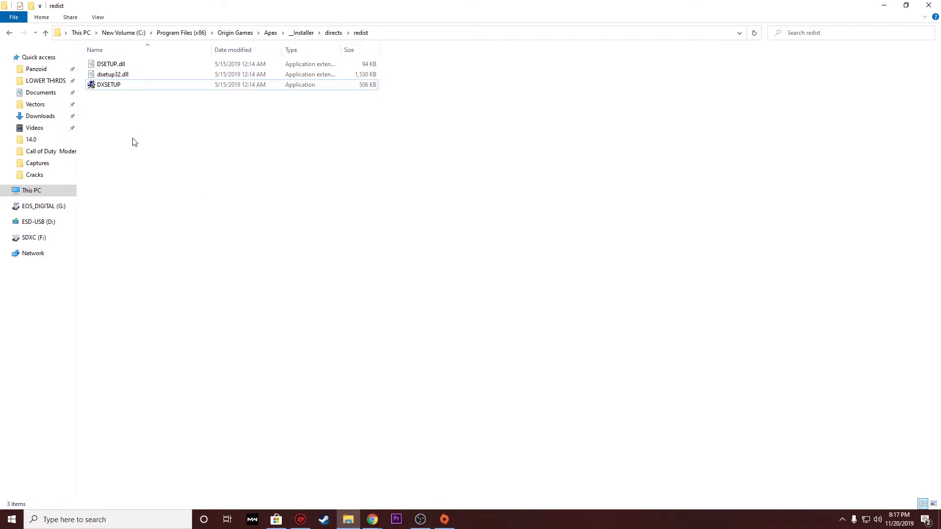
click(110, 76)
click(112, 87)
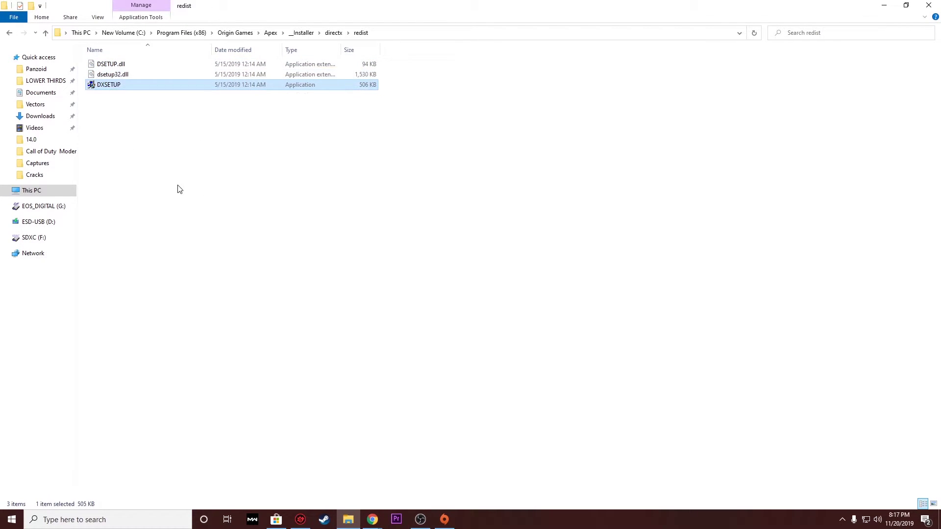
click(178, 188)
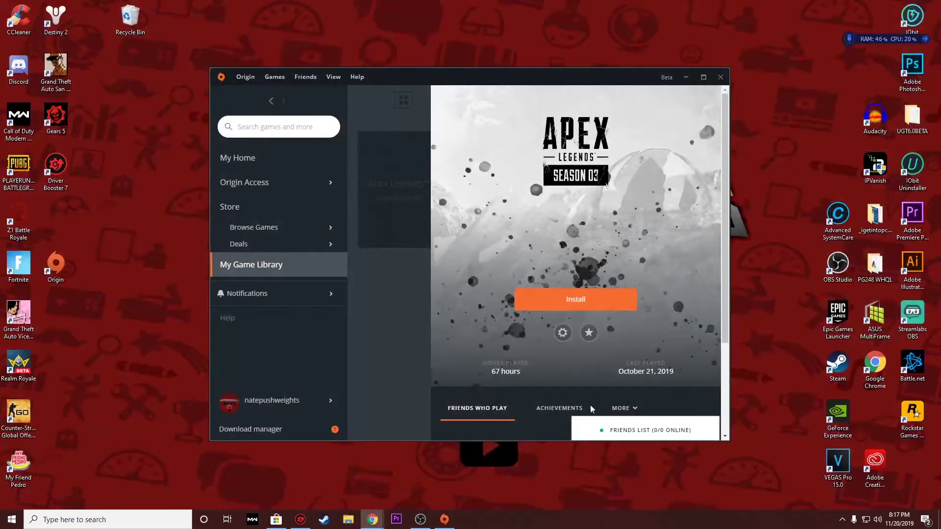
- Close and relaunch Origin, then open the Apex Legends page from My Game Library
click(270, 399)
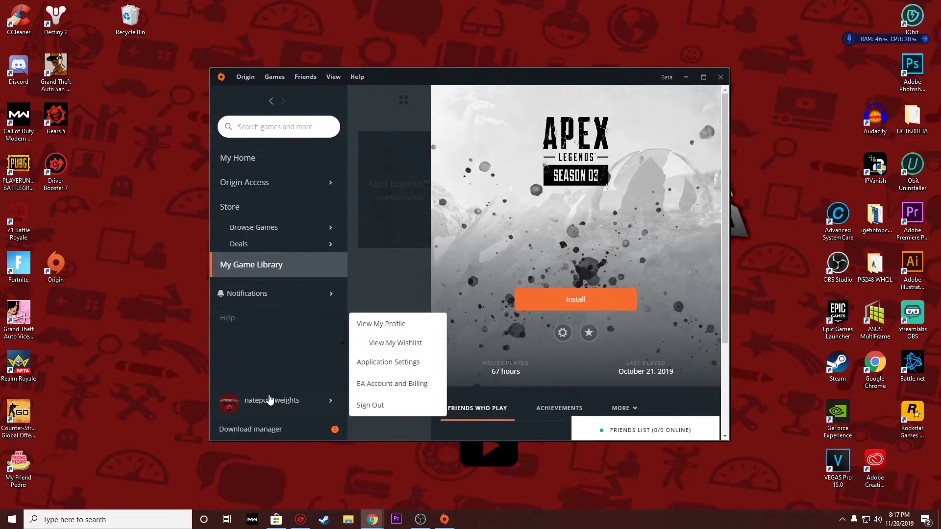
click(384, 324)
click(720, 77)
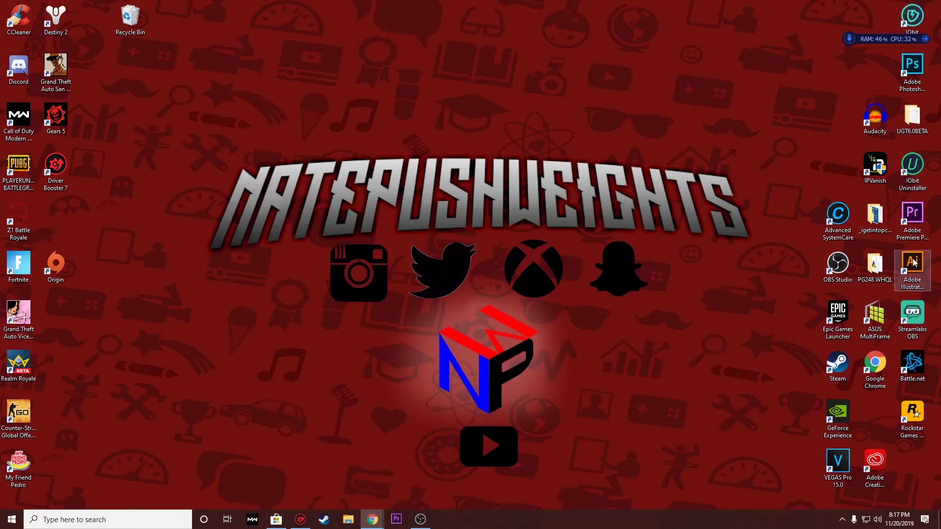
double_click(55, 265)
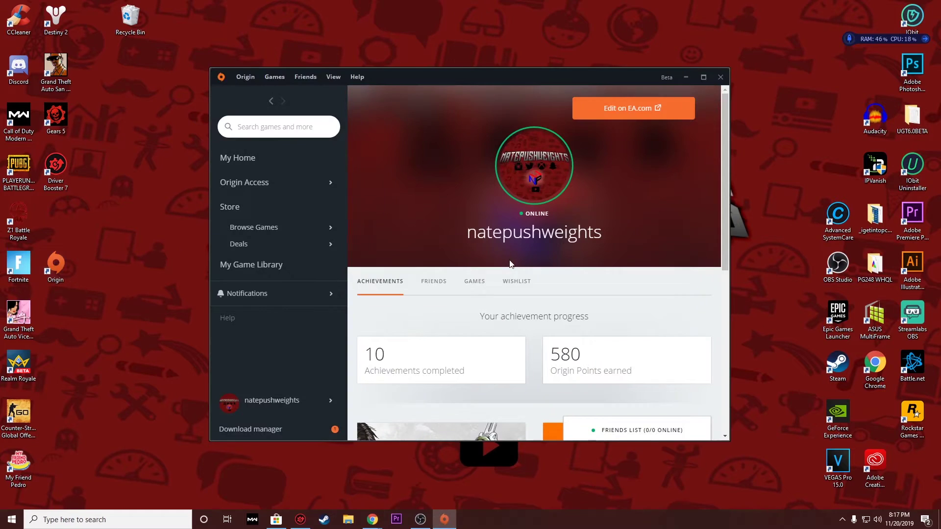
click(267, 267)
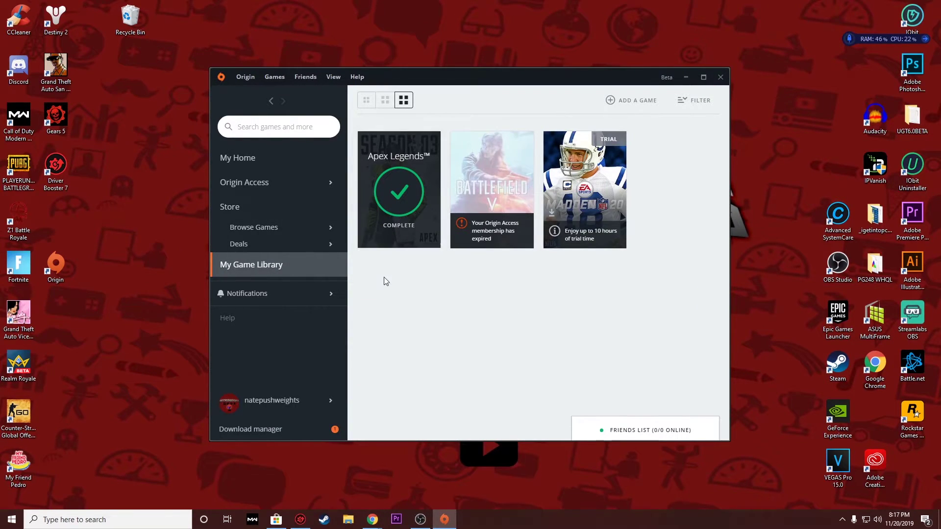
click(386, 230)
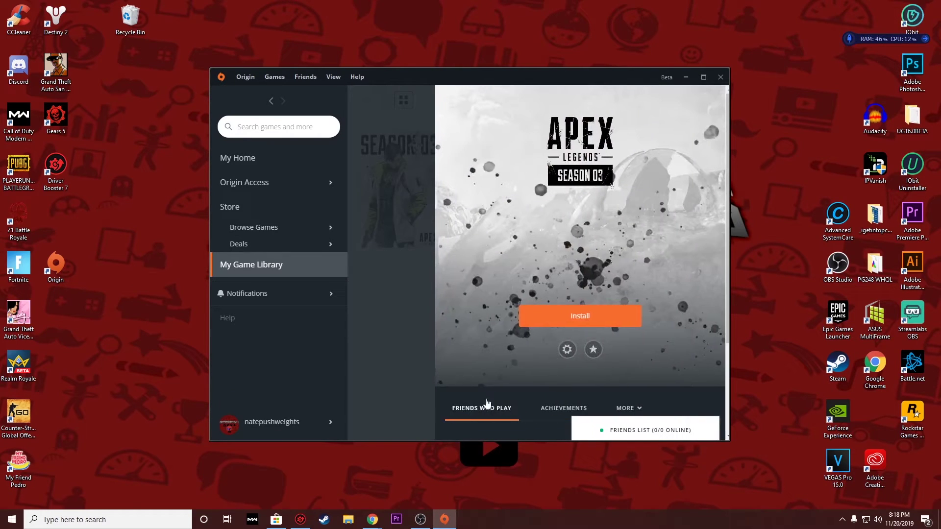
- Reinstall Apex Legends to repair it, then reopen its page once preparation completes
click(572, 304)
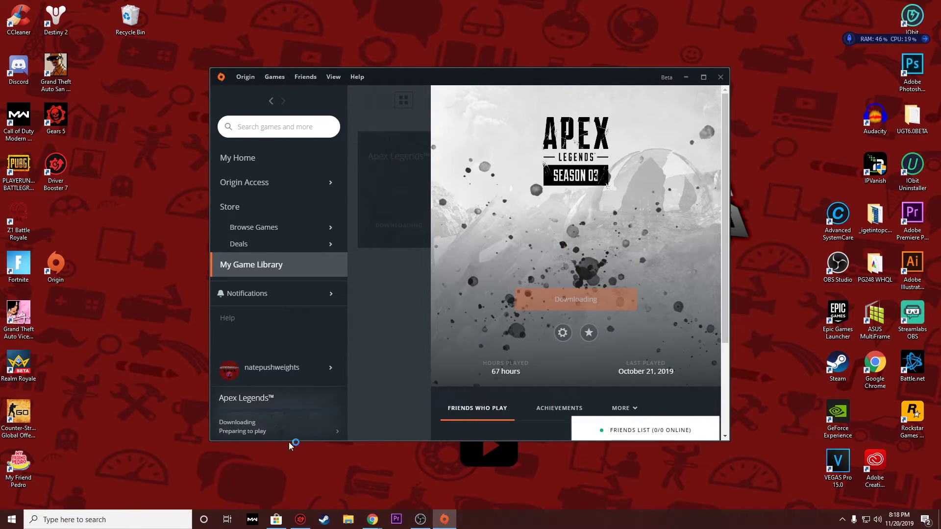
mouse_move(285, 436)
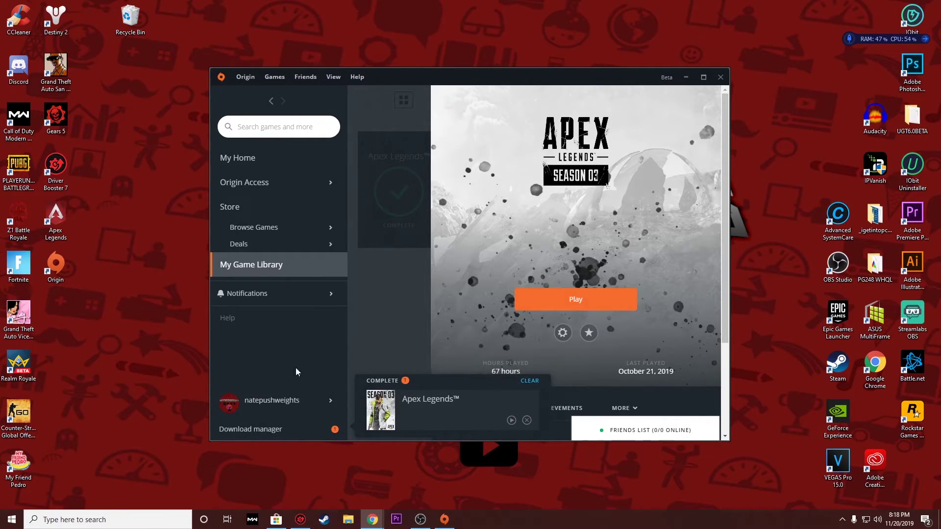
click(397, 347)
click(406, 162)
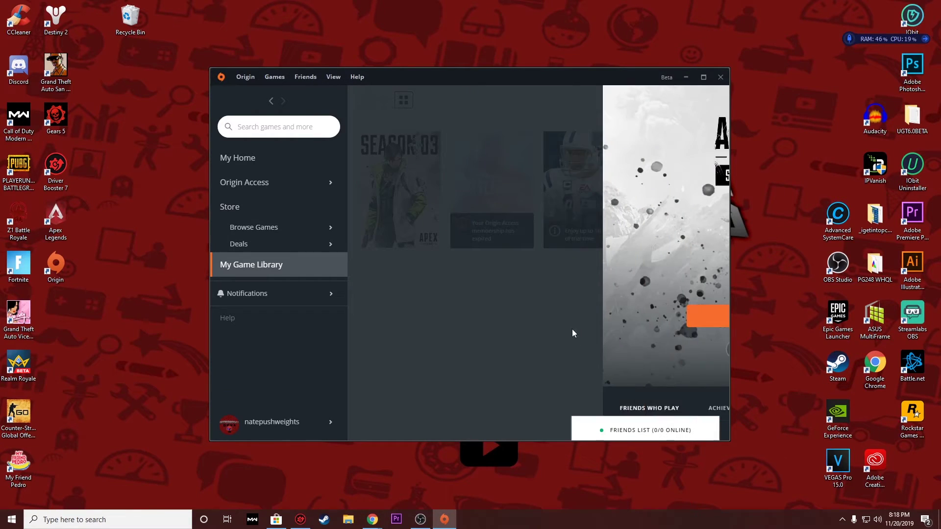
- Play Apex Legends and let it launch to the Season 03 splash
click(564, 303)
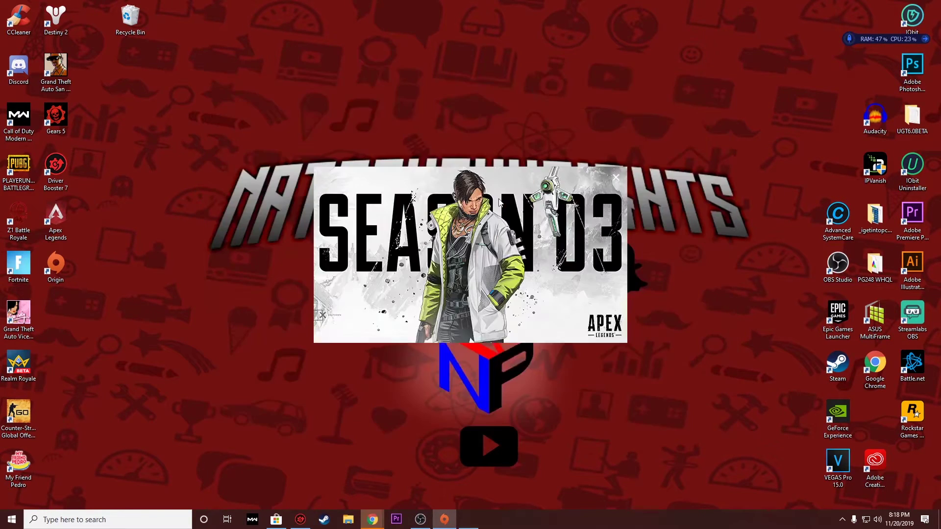
drag(2, 300, 39, 323)
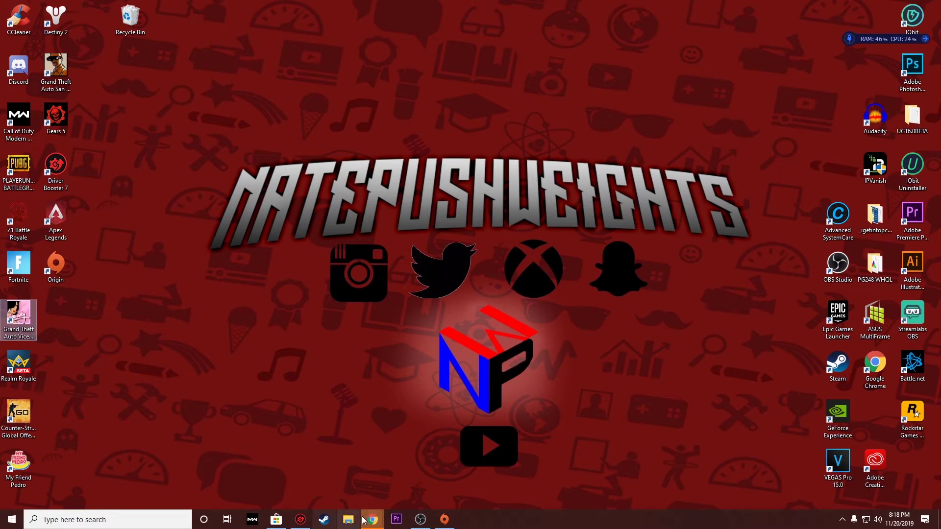
- Wait on the desktop for Apex Legends to load to its BECOME A JEDI news screen
mouse_move(373, 519)
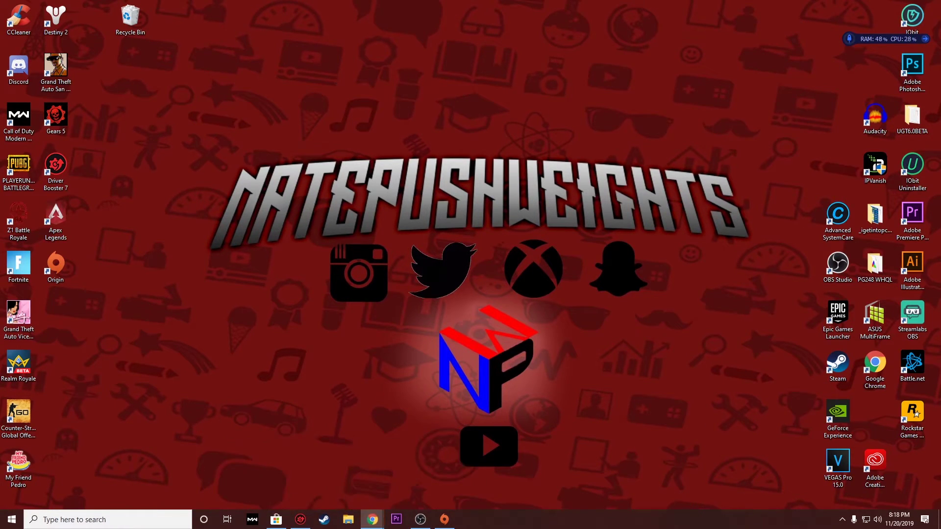